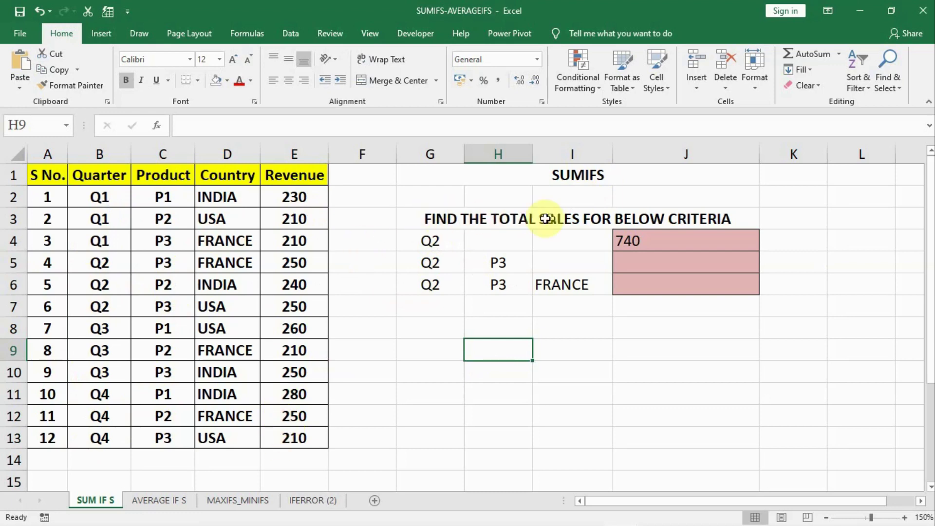
Review J4's SUMIF arguments (B2:B13, "Q2", E2:E13) and confirm the formula unchanged.
left_click(430, 243)
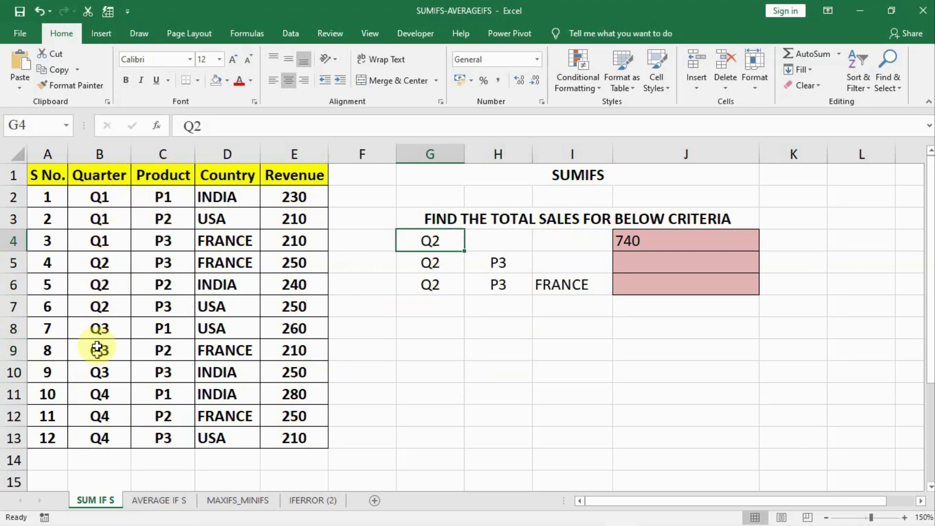
left_click(657, 243)
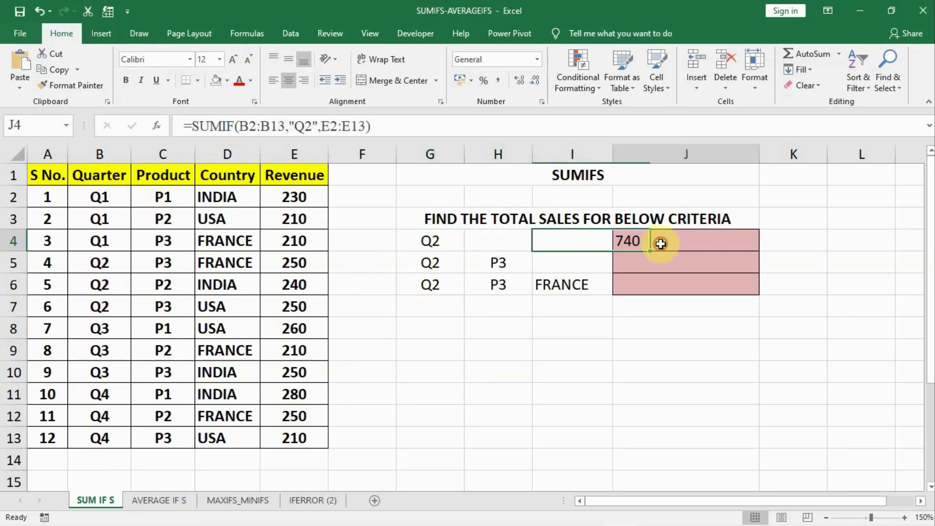
left_click(157, 126)
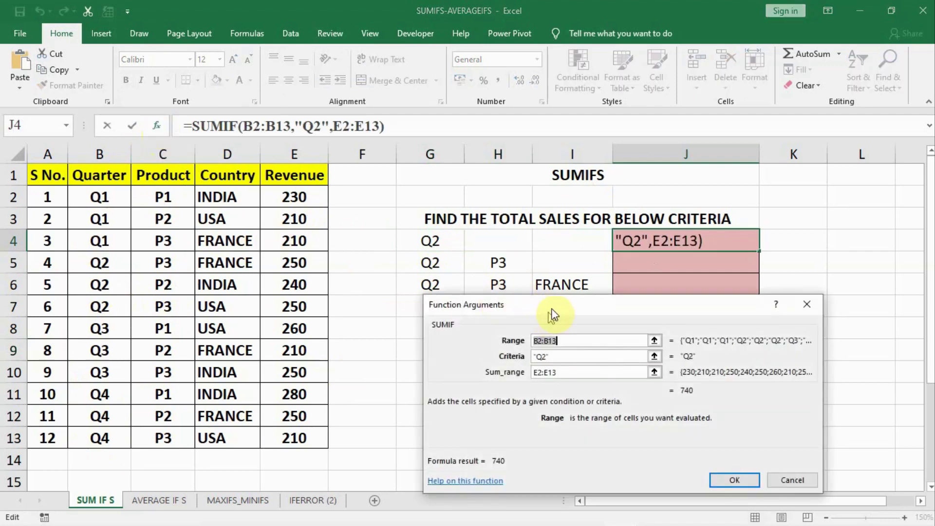
left_click_drag(552, 315, 561, 304)
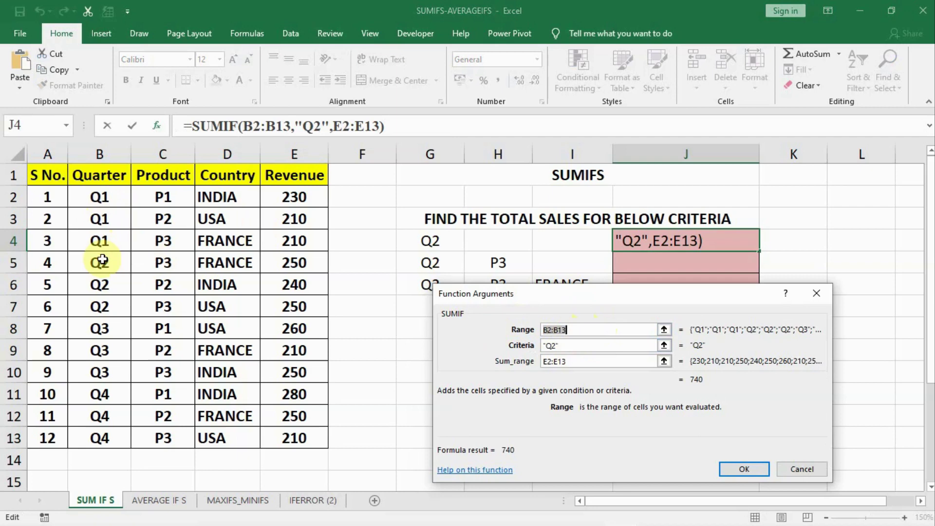
left_click_drag(91, 194, 93, 435)
left_click(570, 344)
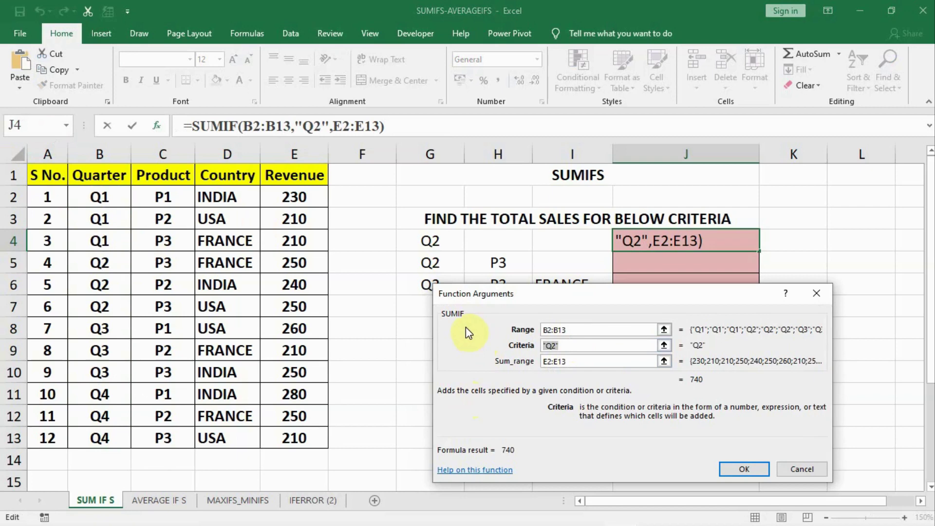
type("\"Q2\"")
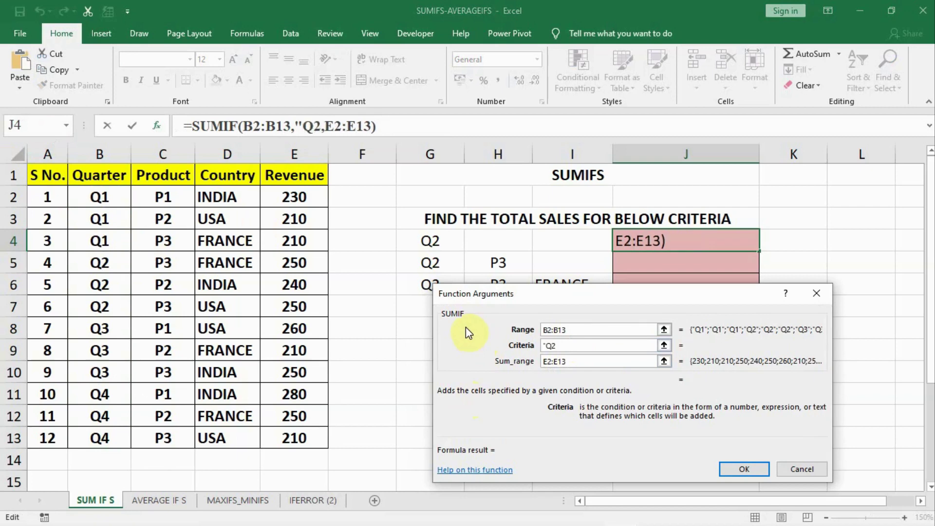
left_click(576, 361)
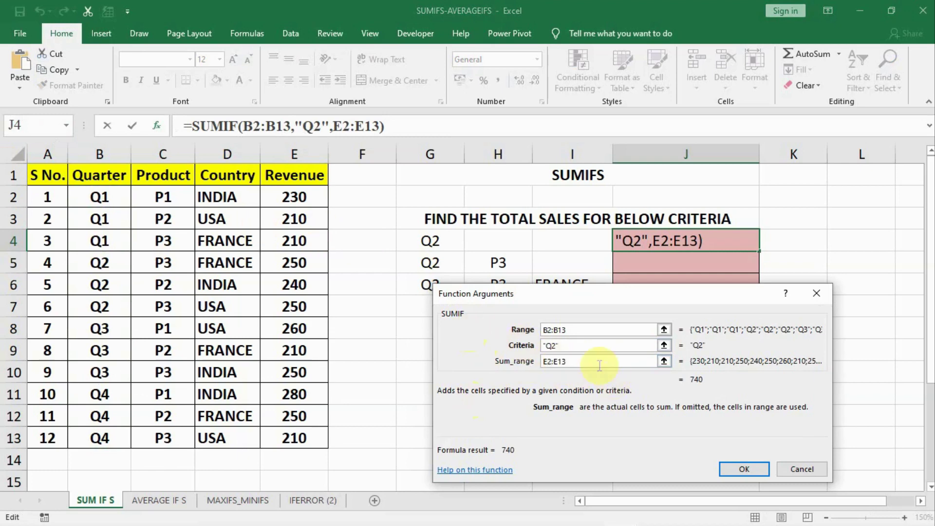
key("shift+Home")
left_click_drag(268, 201, 288, 437)
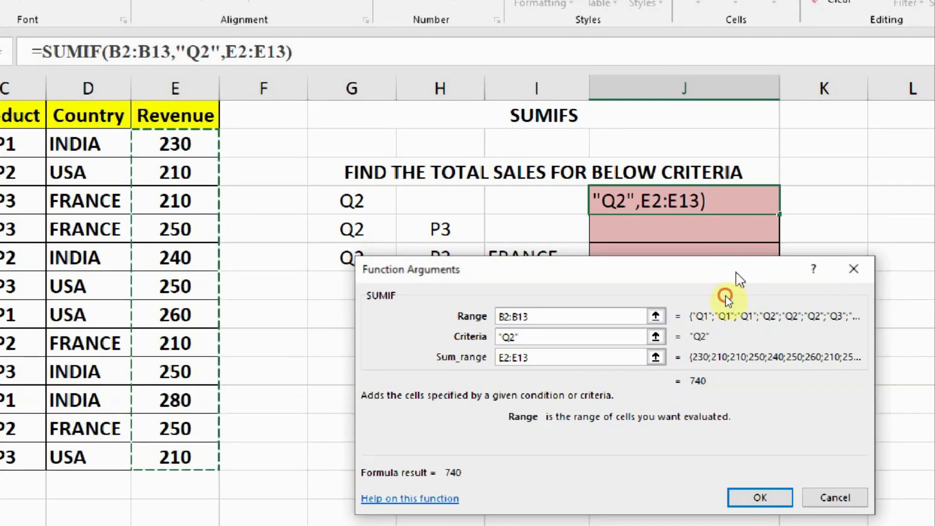
left_click_drag(726, 296, 660, 259)
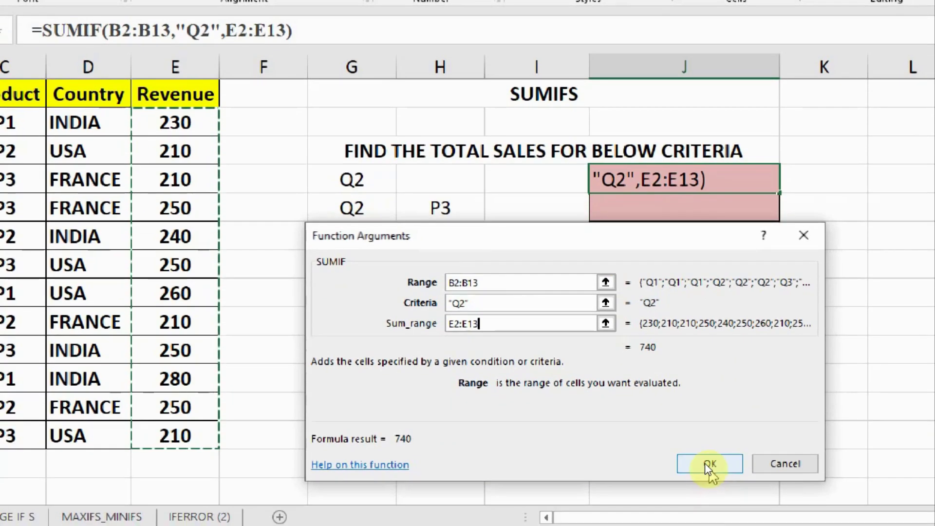
left_click(704, 478)
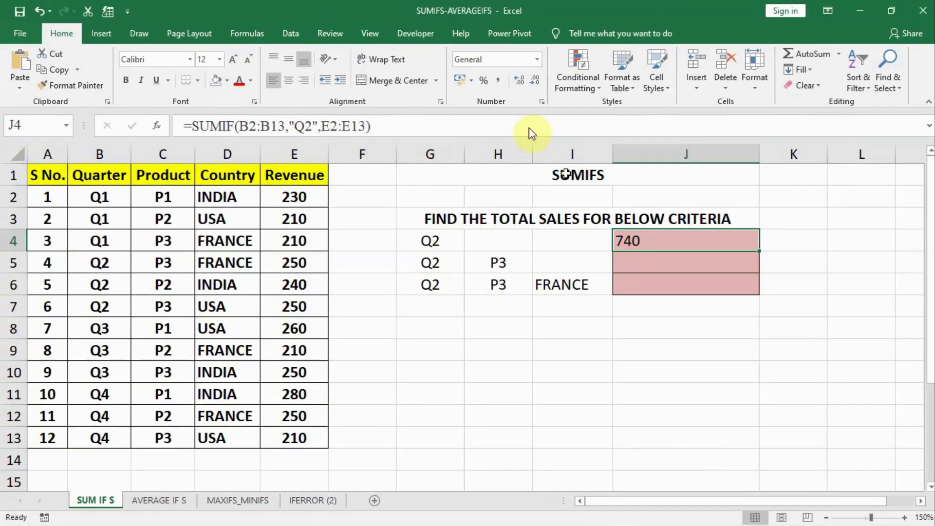
Try pasting J4's SUMIF formula into J5, inspect its arguments, then discard it.
left_click(676, 265)
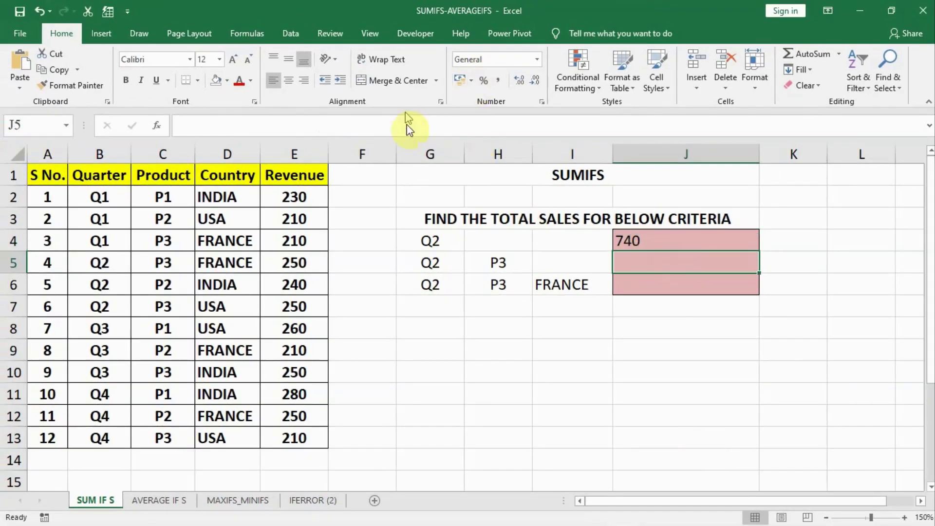
left_click(626, 238)
left_click(393, 128)
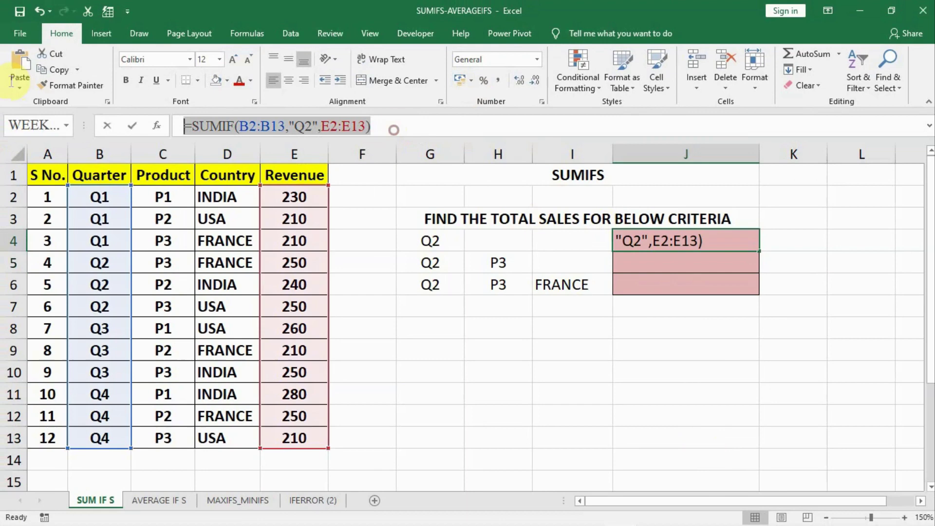
key("Escape")
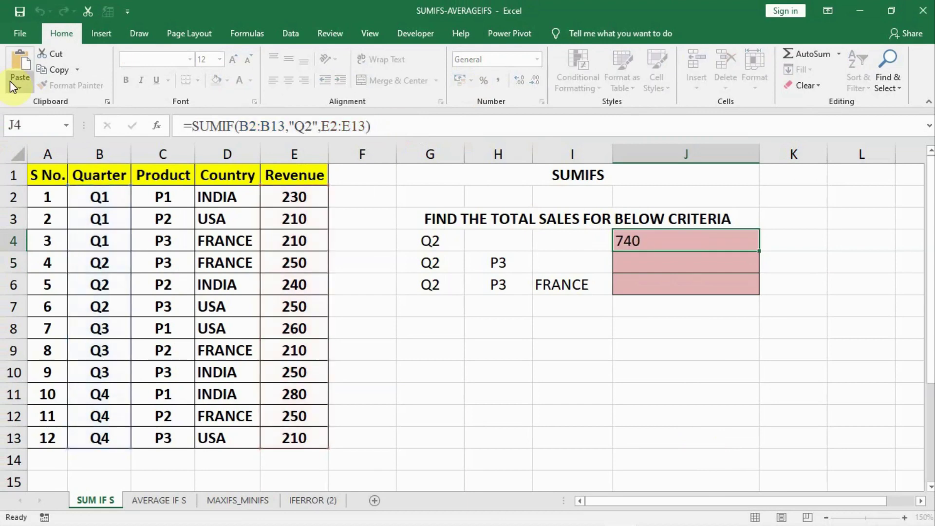
left_click(644, 267)
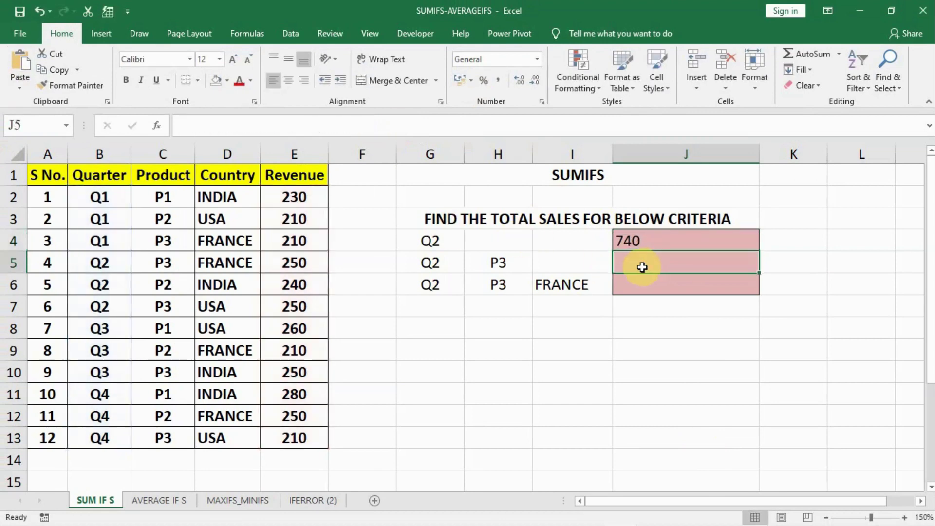
type("=SUMIF(B2:B13,\"Q2\",E2:E13)")
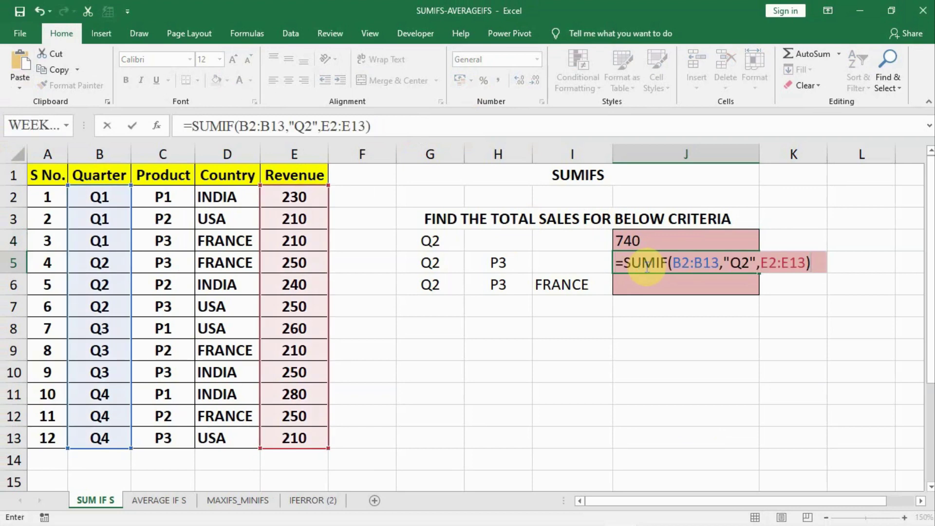
left_click(152, 125)
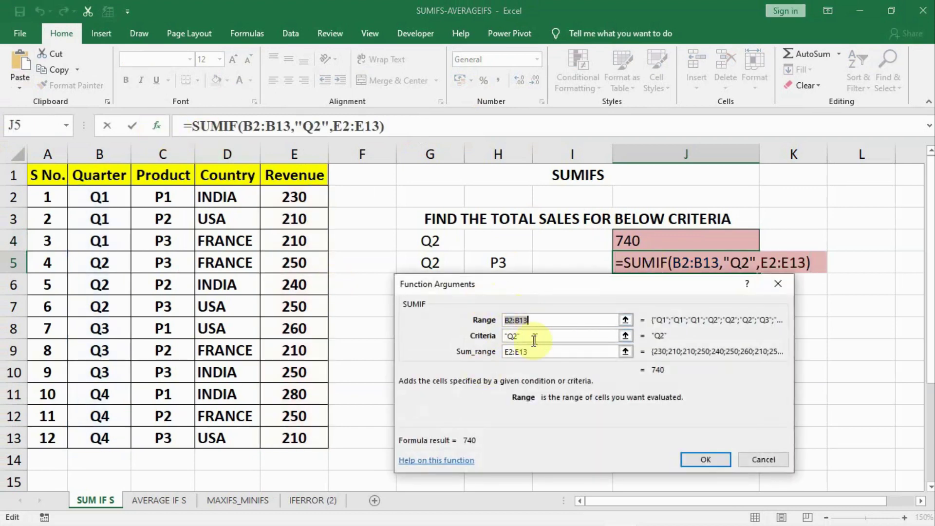
mouse_move(559, 292)
left_mouse_down()
mouse_move(552, 318)
mouse_move(565, 305)
left_mouse_up()
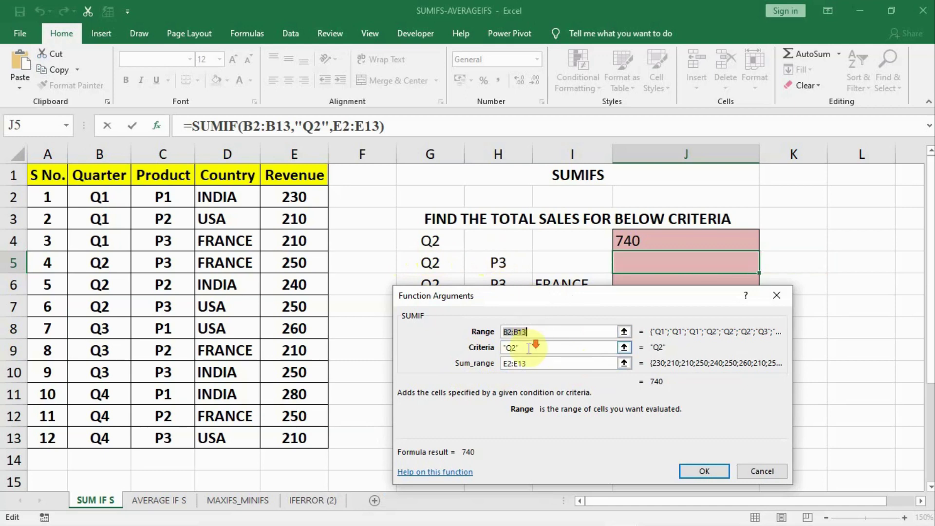
scroll(506, 273, "down", 2)
scroll(531, 378, "up", 2)
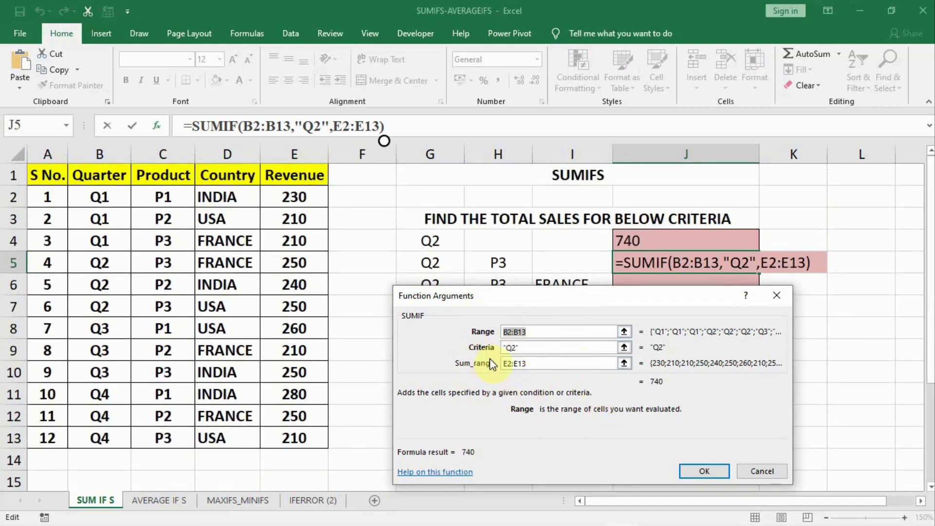
key("Escape")
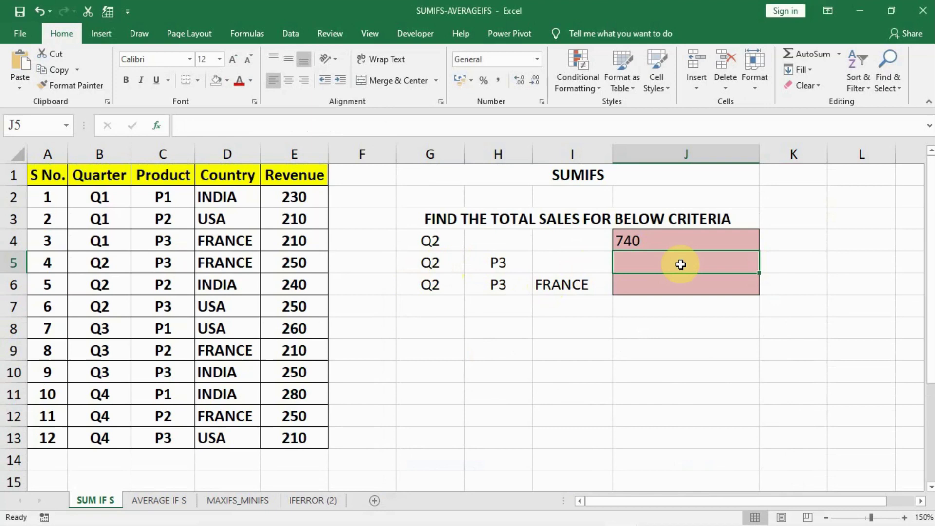
Start a SUMIFS in J5 with sum range E2:E13 and criteria range B2:B13.
type("=S")
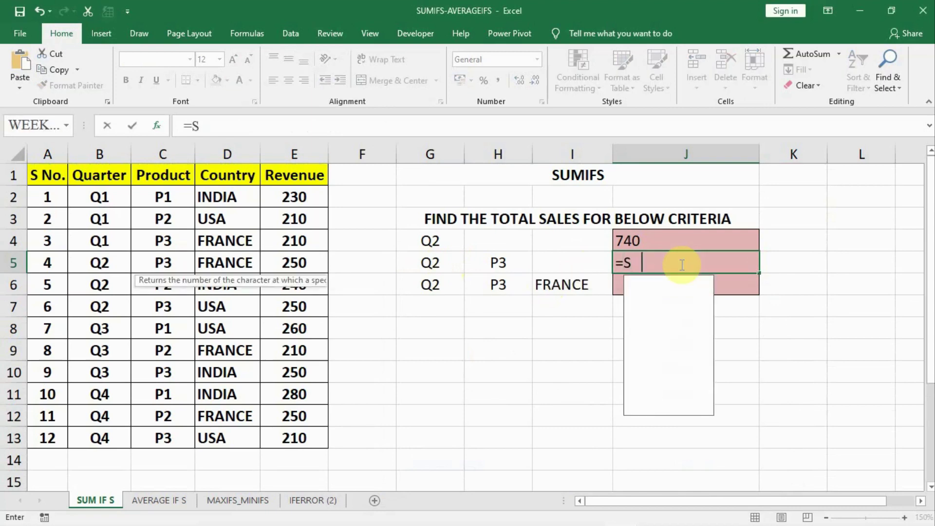
type("UMIFS")
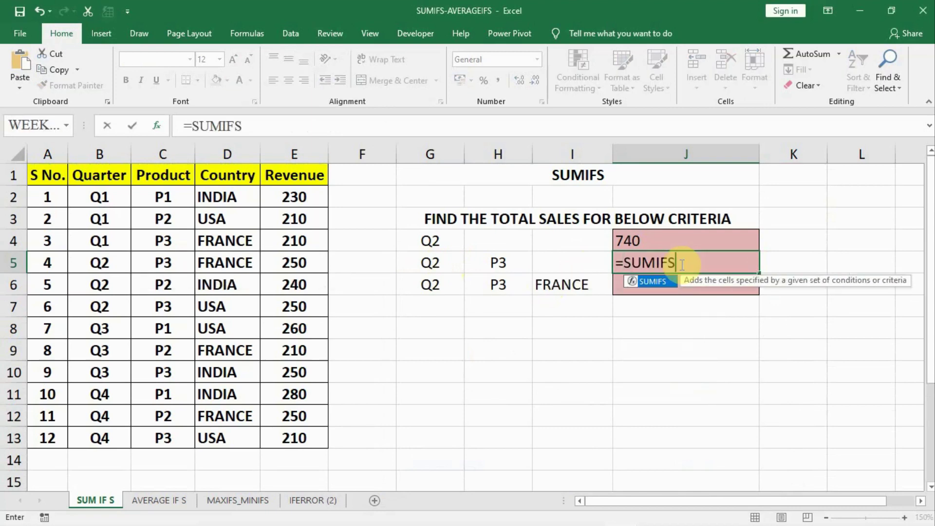
type("(")
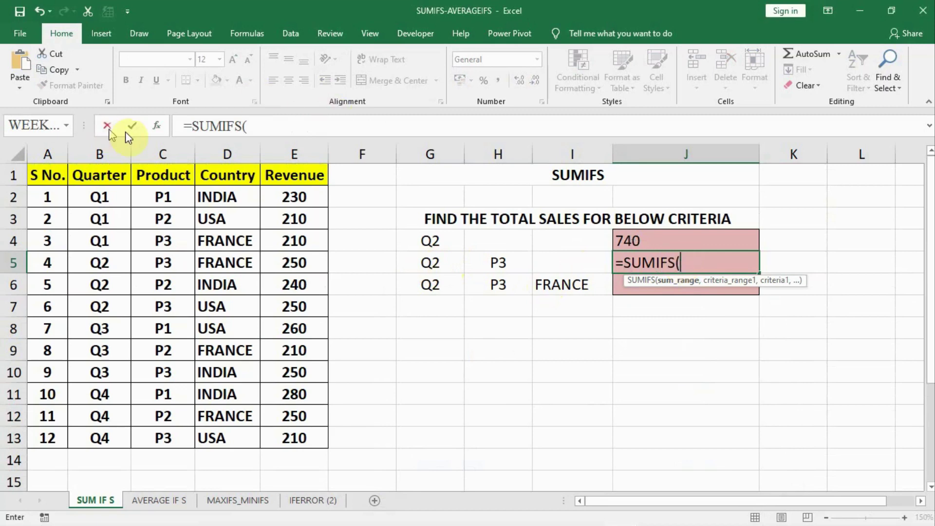
left_click(155, 127)
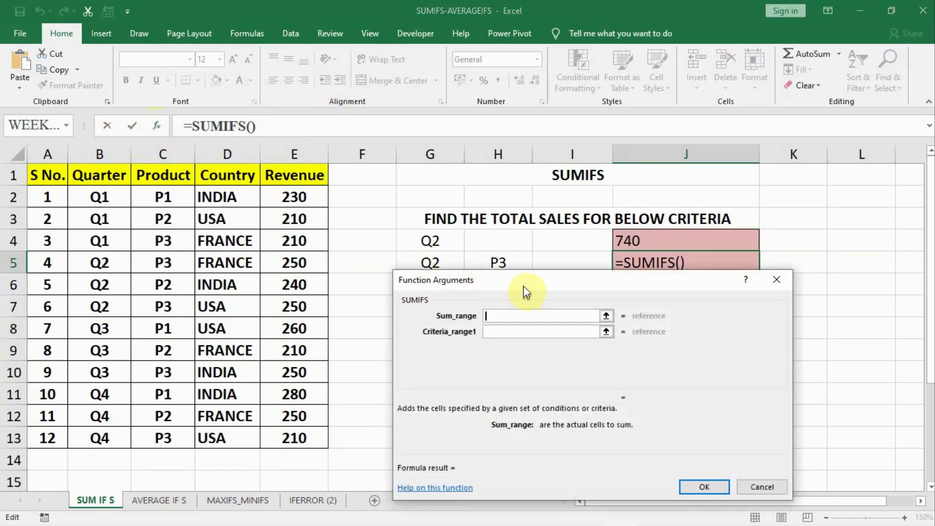
left_click_drag(530, 286, 524, 324)
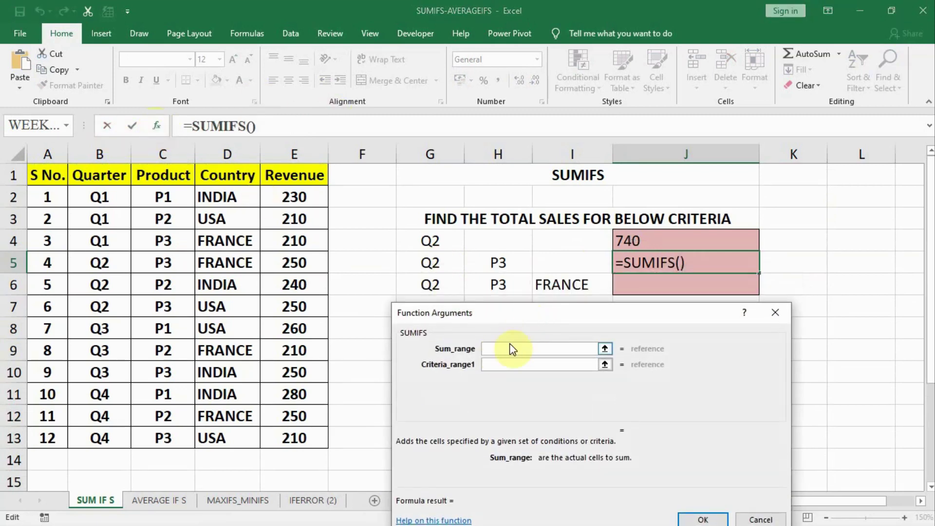
left_click_drag(283, 192, 288, 439)
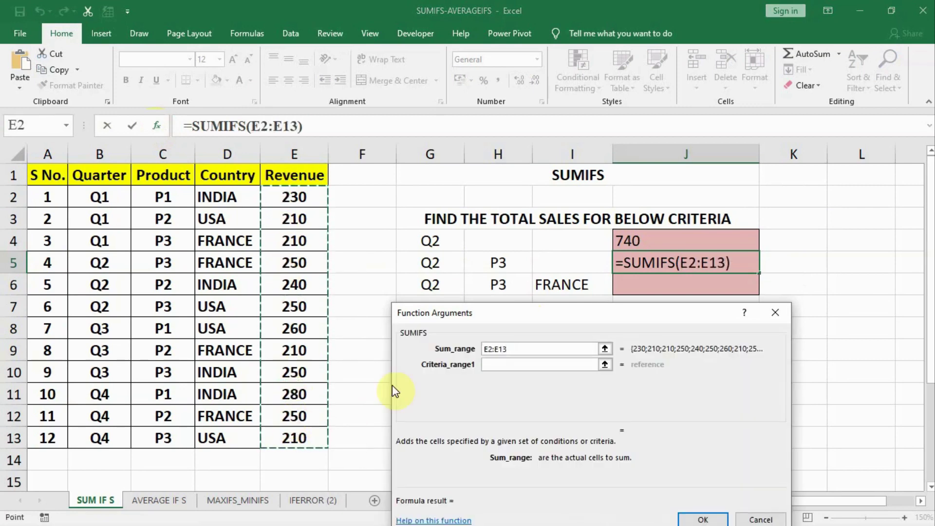
left_click(494, 365)
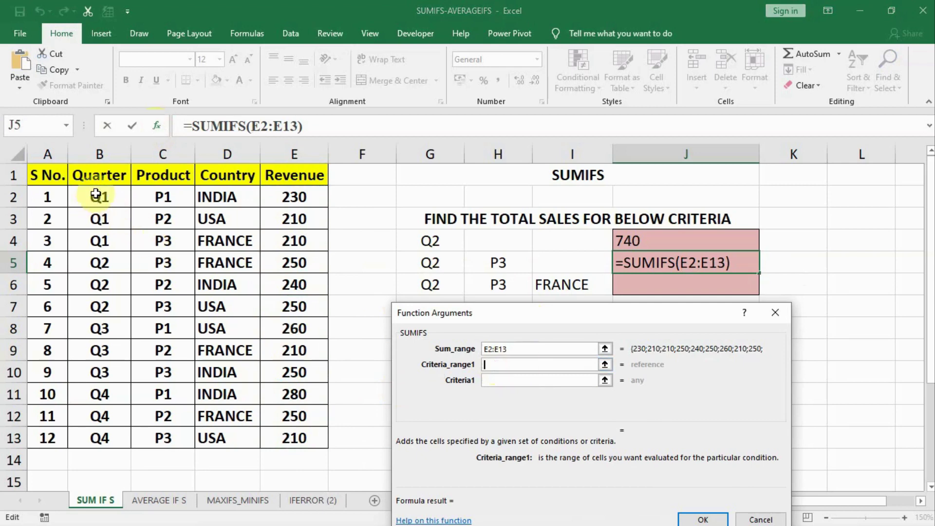
left_click_drag(96, 195, 98, 437)
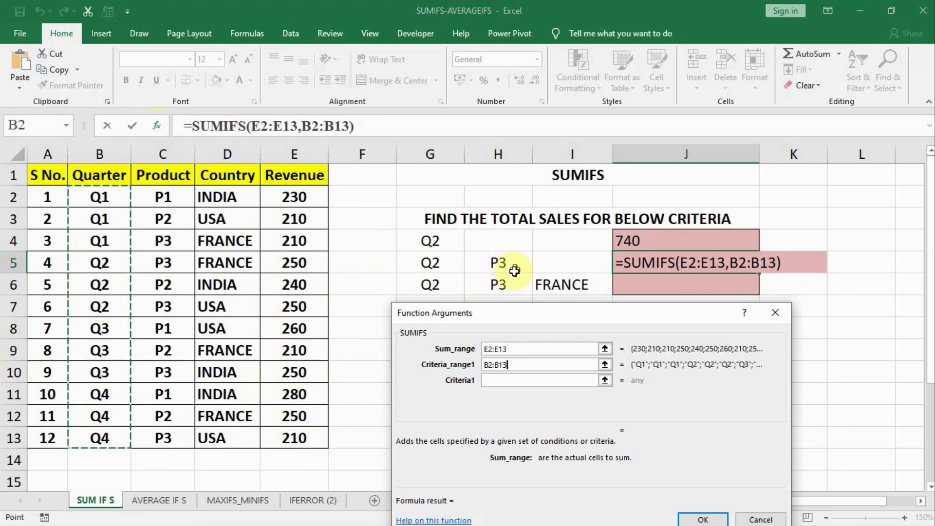
Add Product C2:C13 with criterion "P3" and confirm J5, returning 500.
left_click(497, 379)
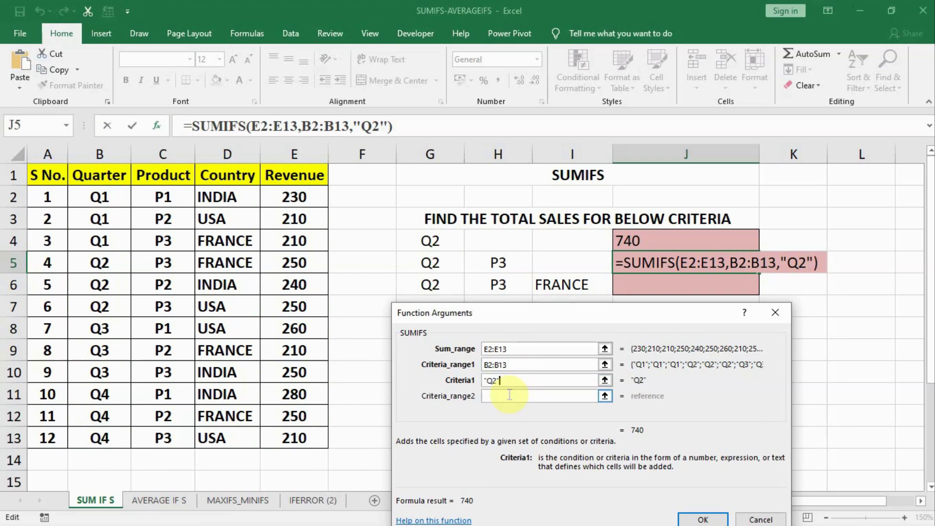
left_click(509, 394)
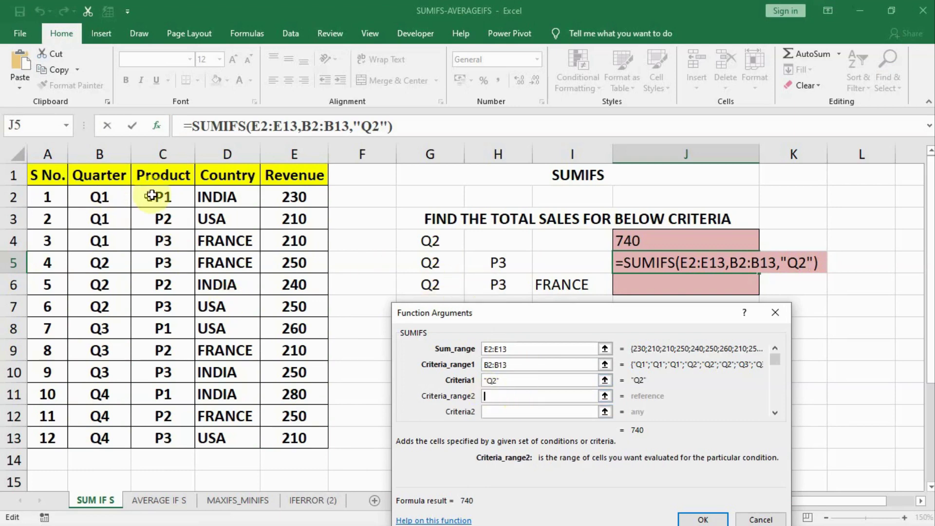
left_click_drag(152, 194, 156, 439)
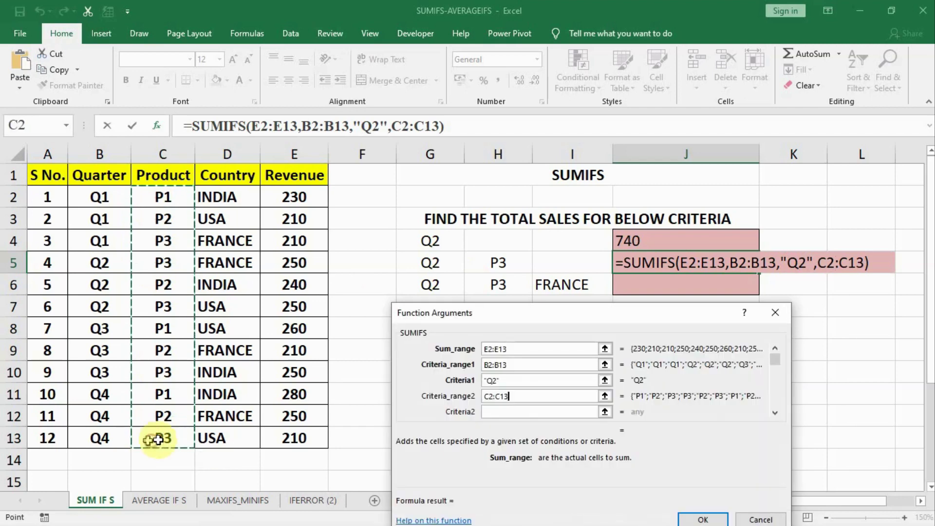
left_click(494, 411)
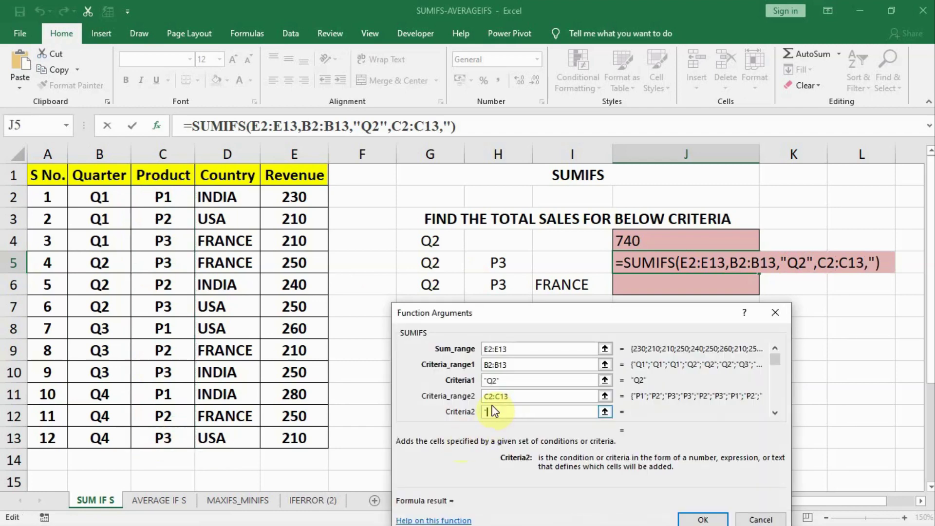
type("\"P3")
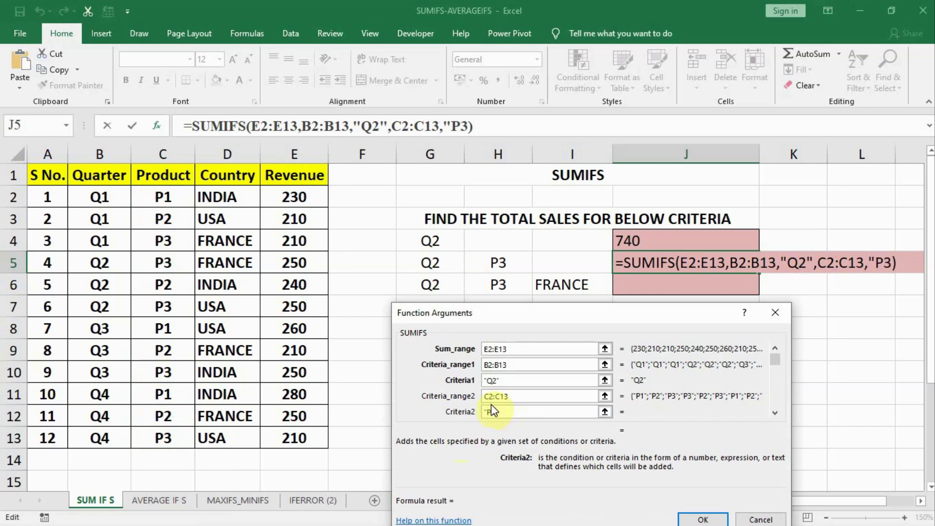
type("\"")
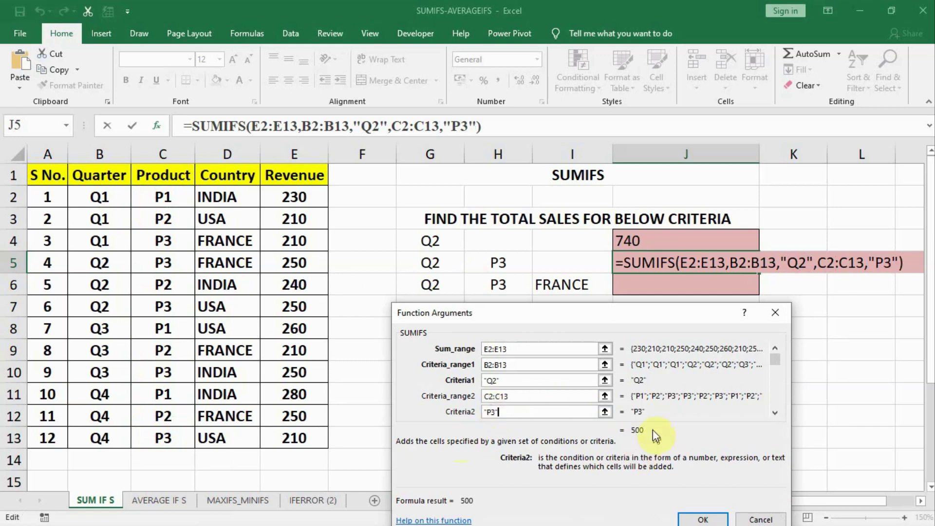
left_click(701, 517)
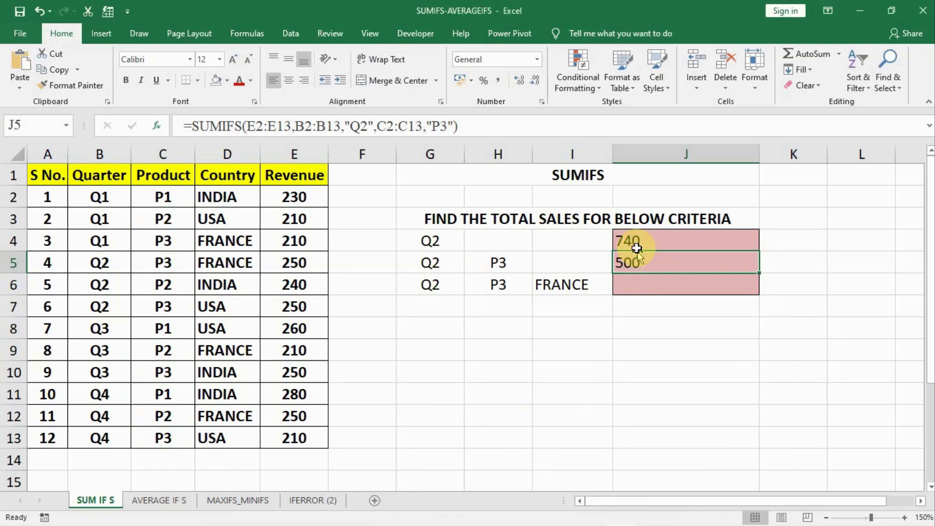
Start =SUMIFS in J6 with sum range Revenue E2:E13 and criteria range Quarter B2:B13.
left_click(641, 290)
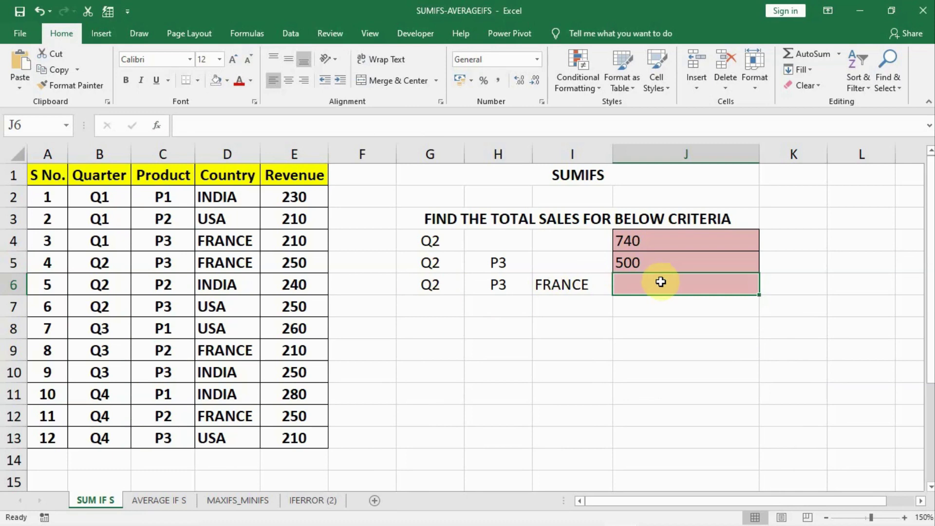
type("=")
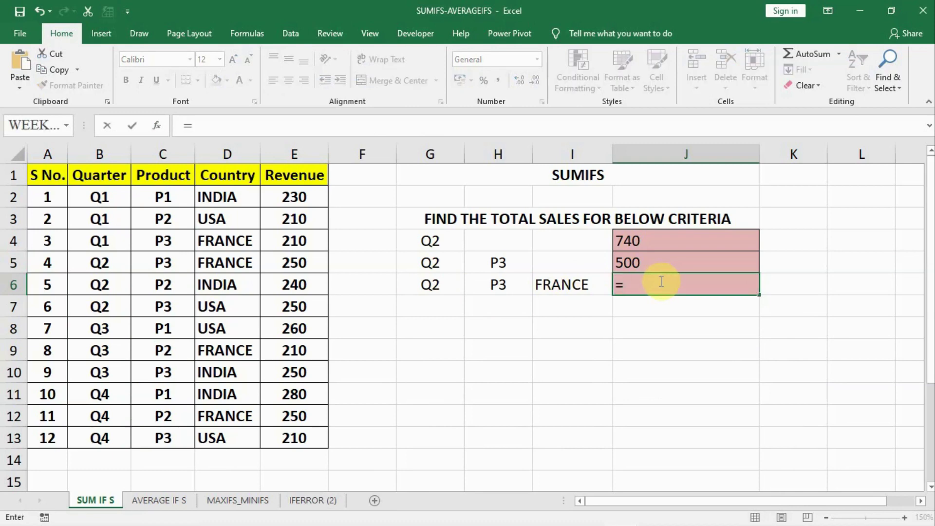
type("SUMIF")
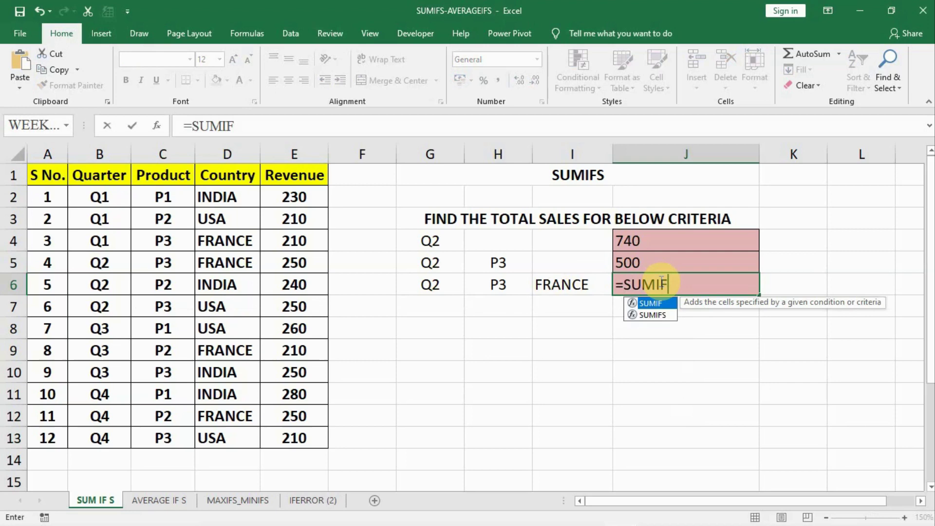
type("S(")
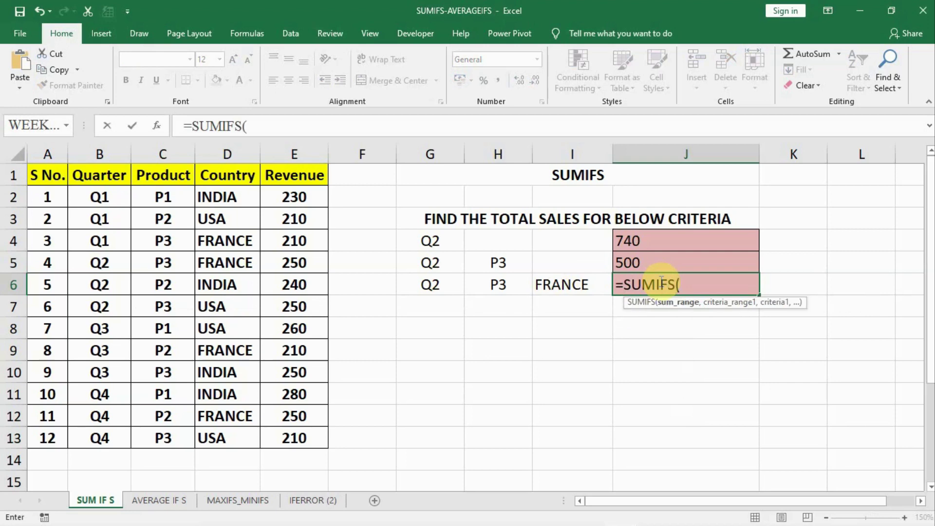
left_click(158, 128)
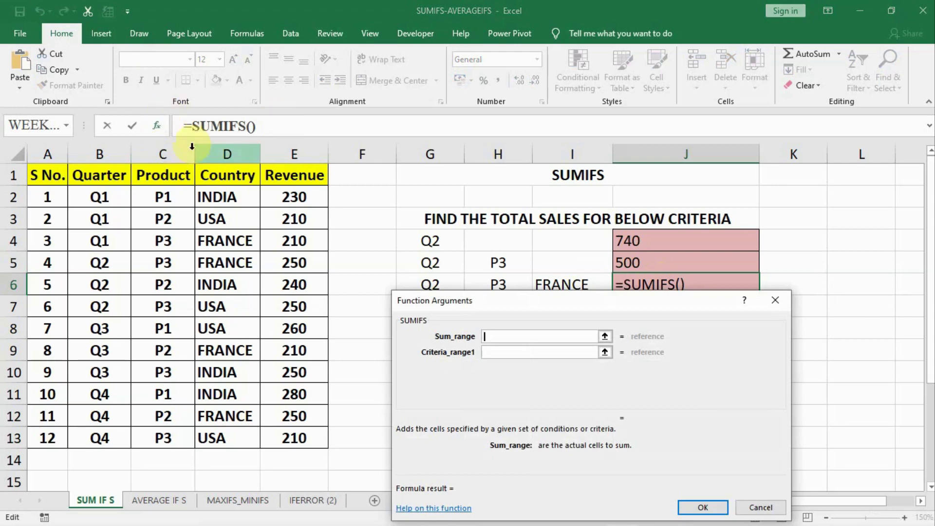
left_click_drag(519, 302, 496, 307)
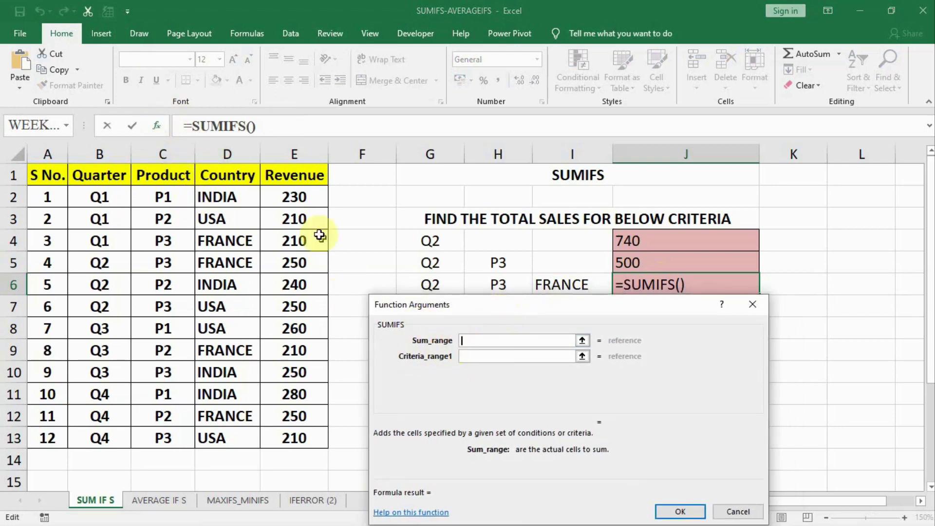
left_click_drag(294, 195, 291, 438)
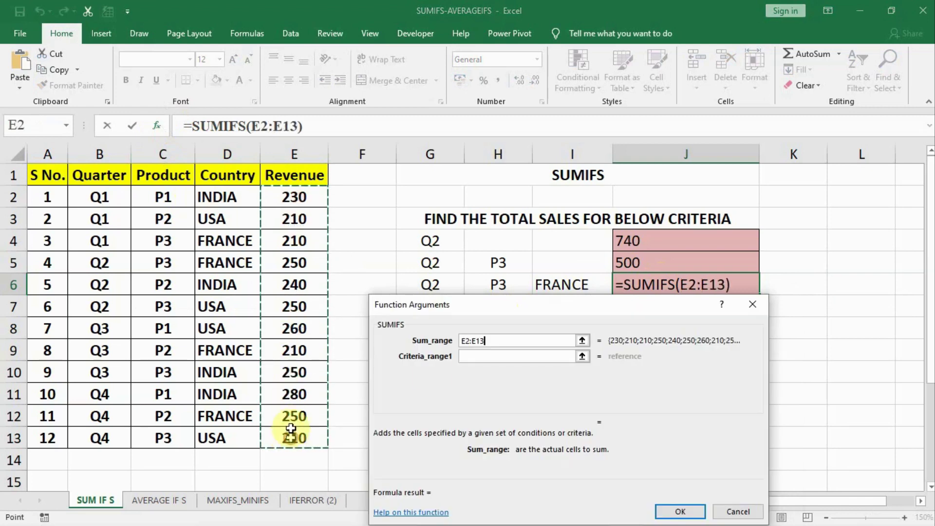
left_click(493, 357)
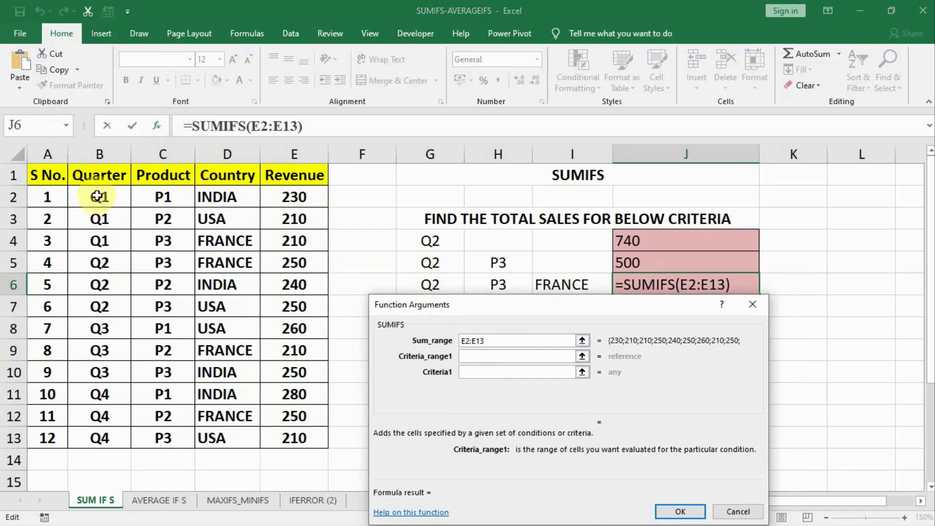
left_click_drag(96, 194, 99, 438)
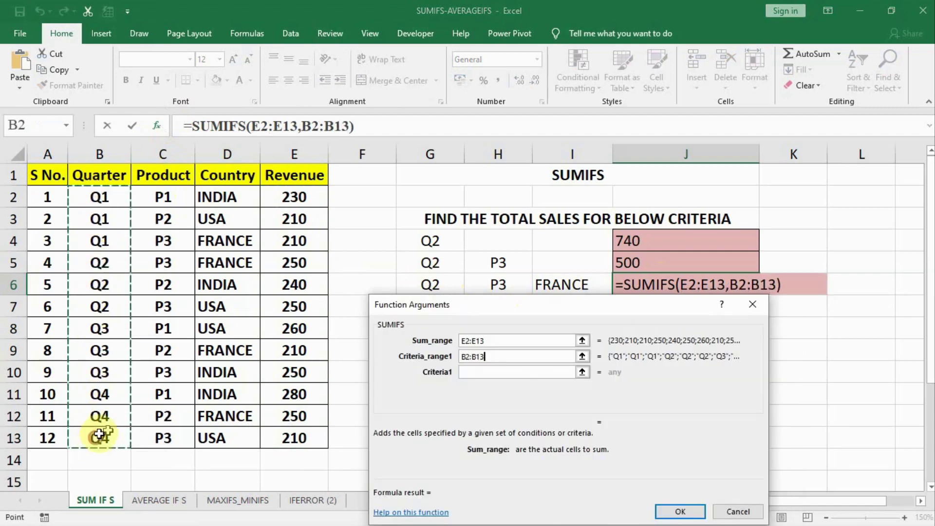
left_click(481, 373)
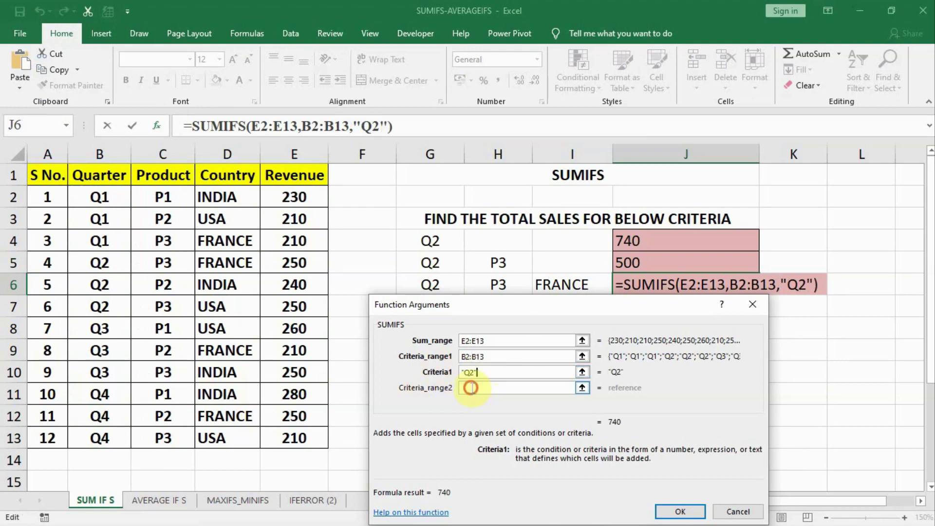
Set Product C2:C13 as J6's second criteria range with condition "P3".
left_click(470, 388)
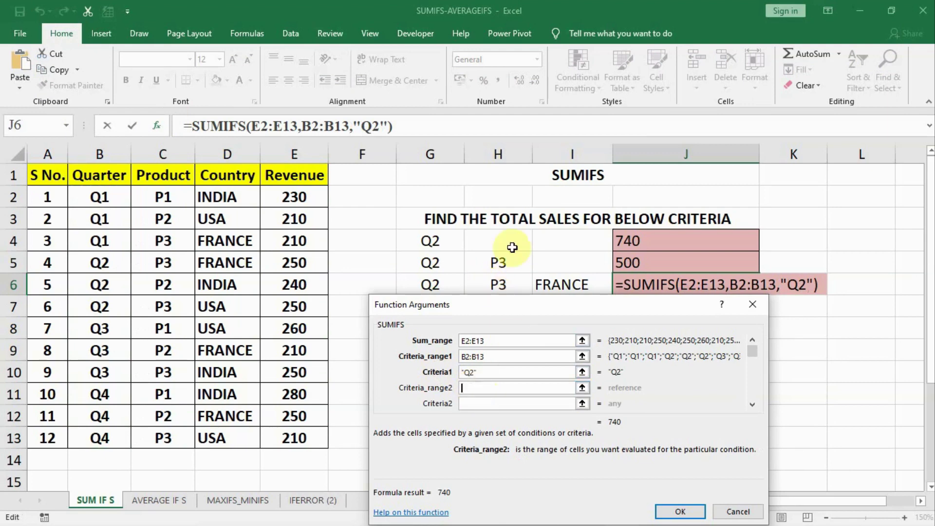
left_click(153, 192)
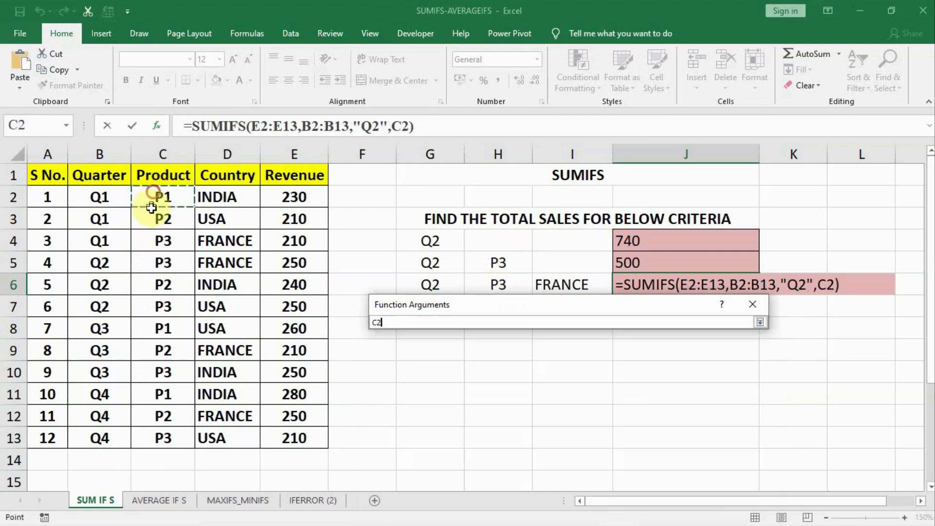
left_click_drag(152, 207, 145, 431)
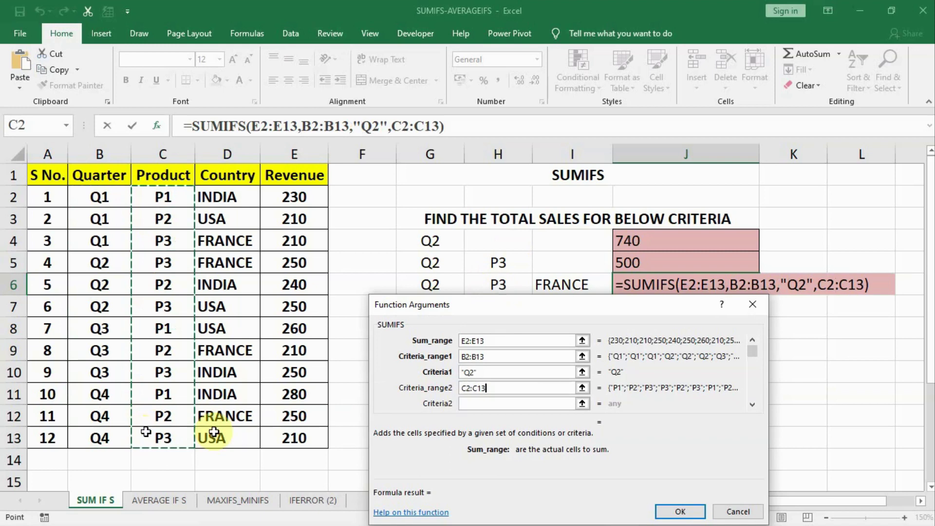
left_click(464, 402)
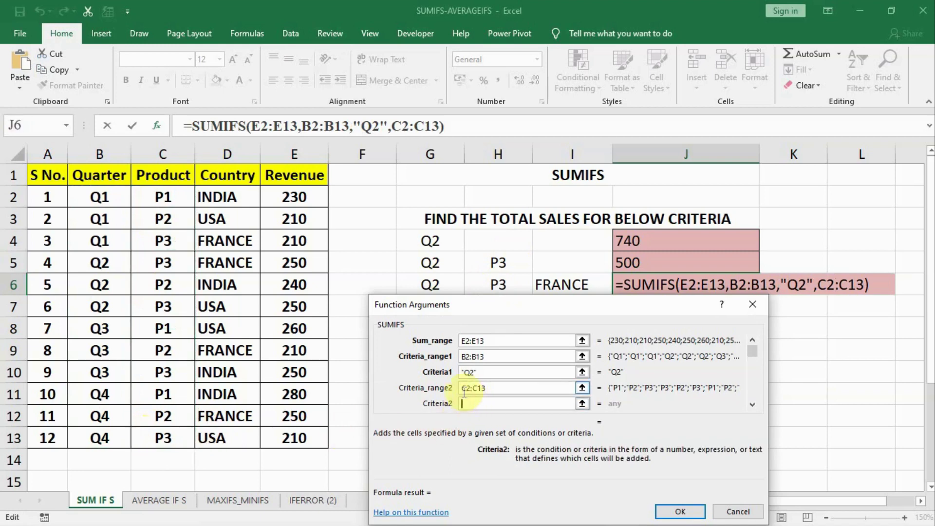
type("\"P")
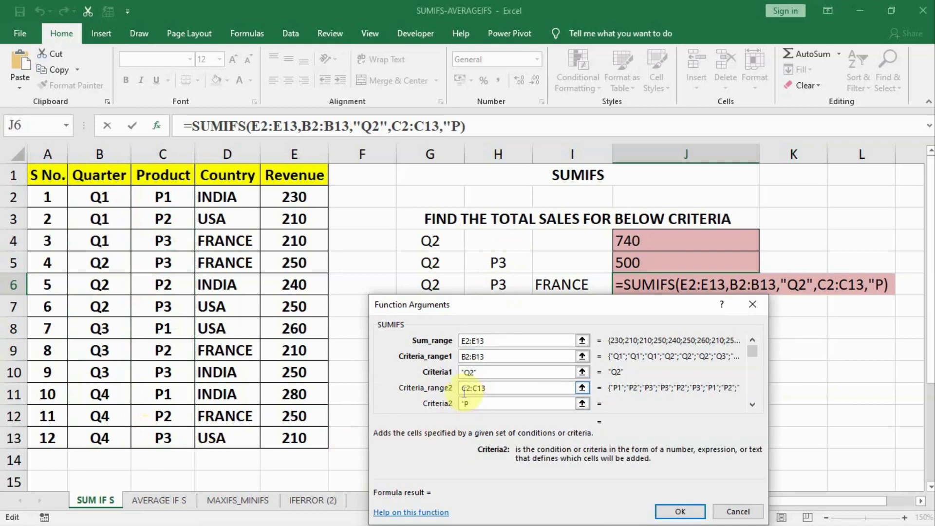
type("3")
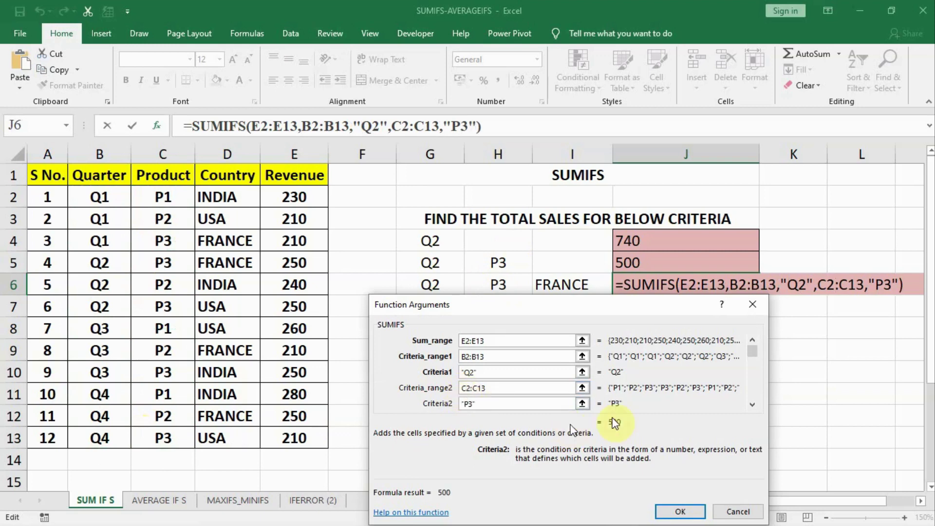
Add Country D2:D13 equal to "FRANCE" as the third condition and confirm J6, returning 250.
left_click(752, 405)
left_click(752, 405)
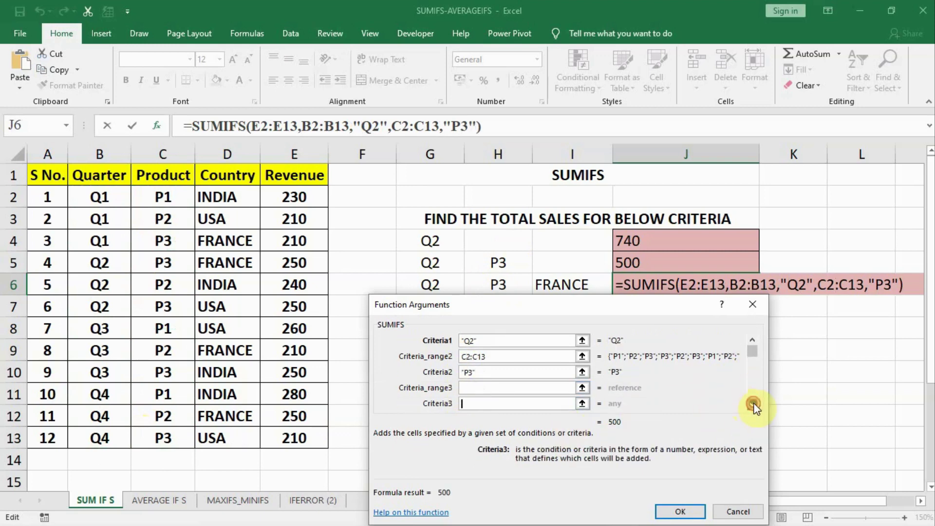
left_click(753, 405)
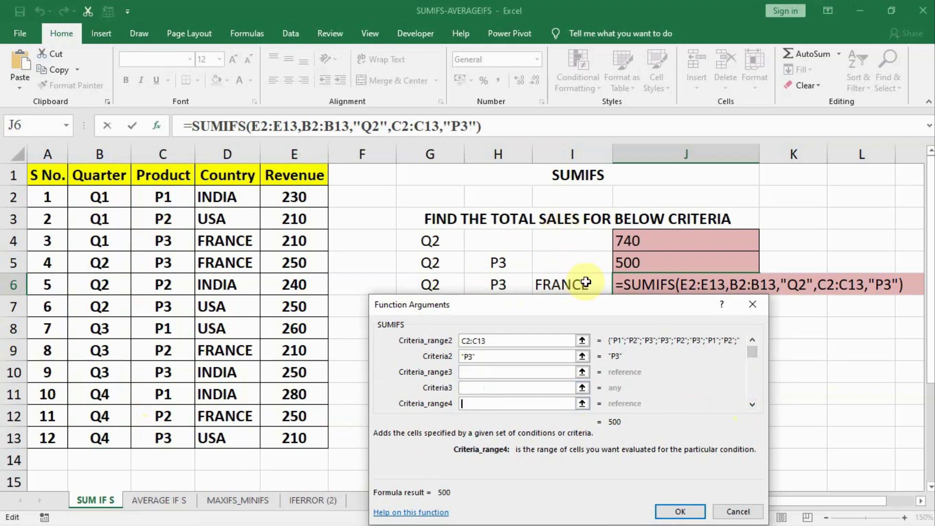
left_click(476, 372)
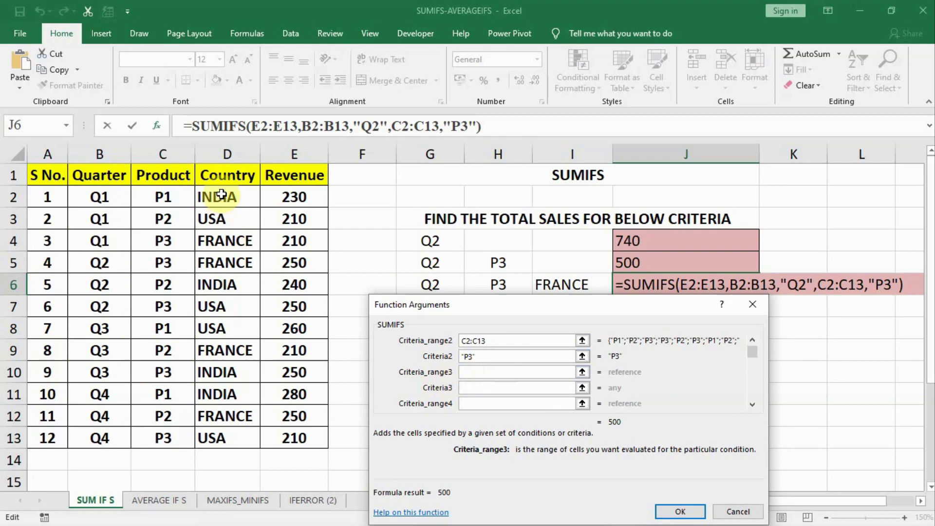
left_click_drag(222, 195, 214, 433)
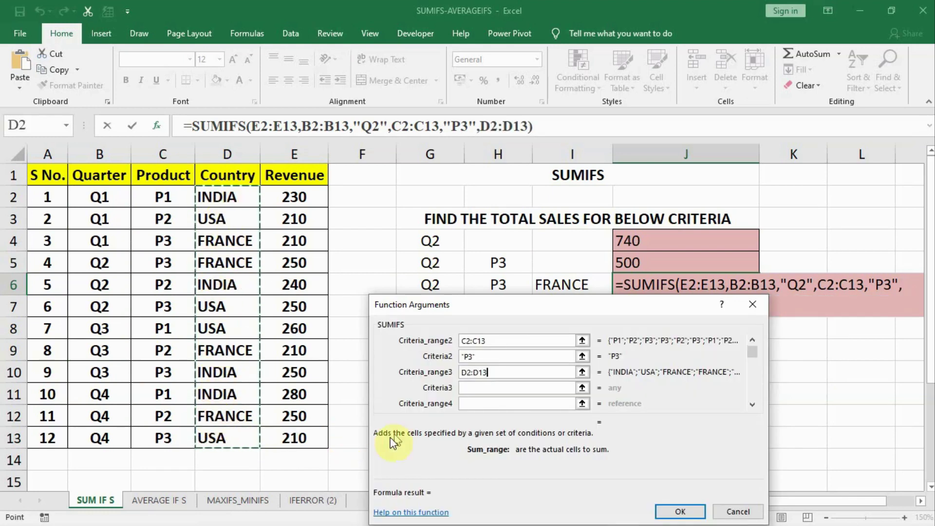
left_click(479, 388)
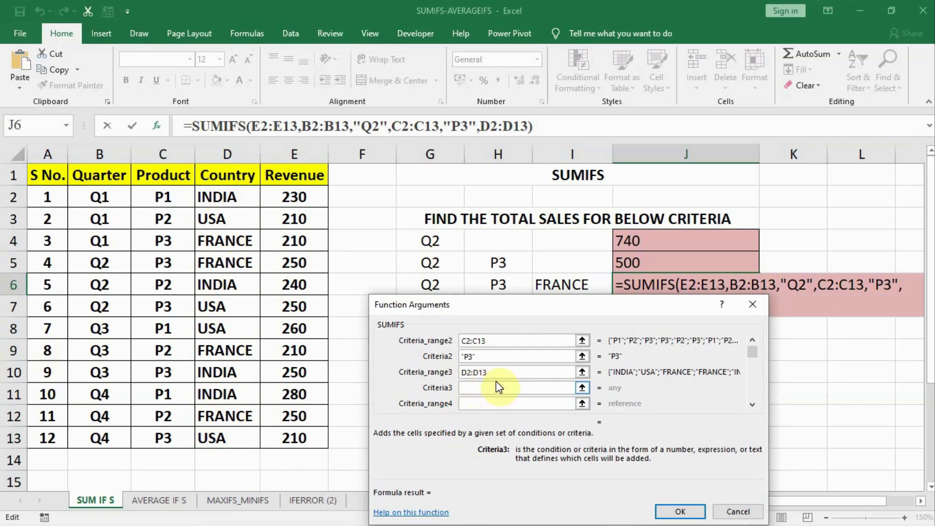
type("\"")
key("BackSpace")
type("\"FRANC")
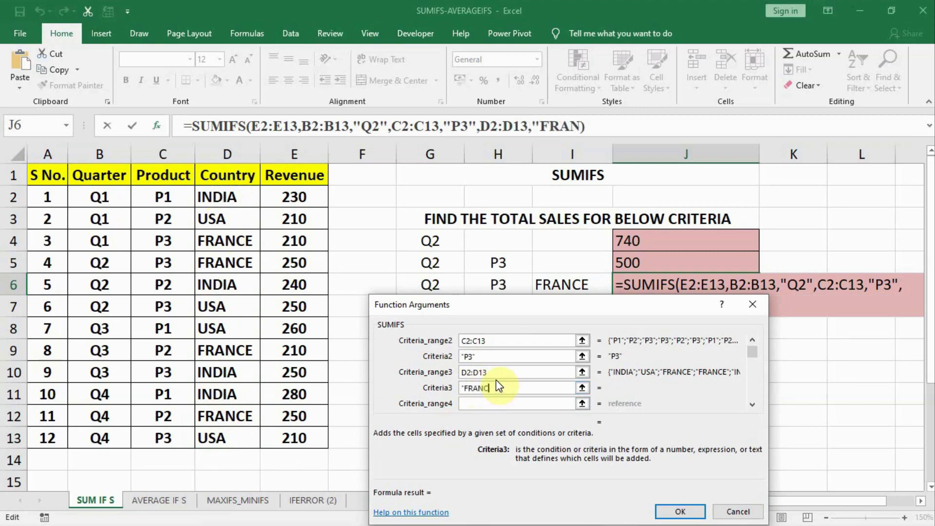
type("E\"")
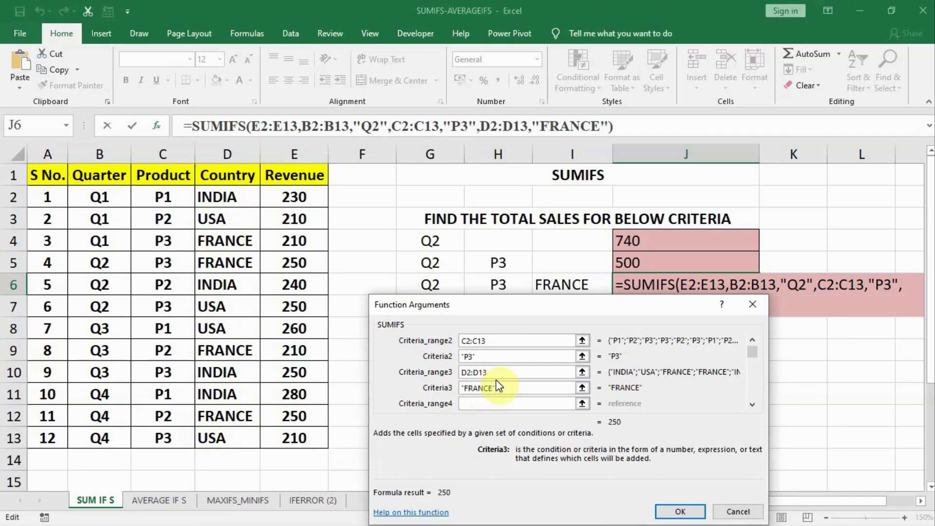
left_click(679, 511)
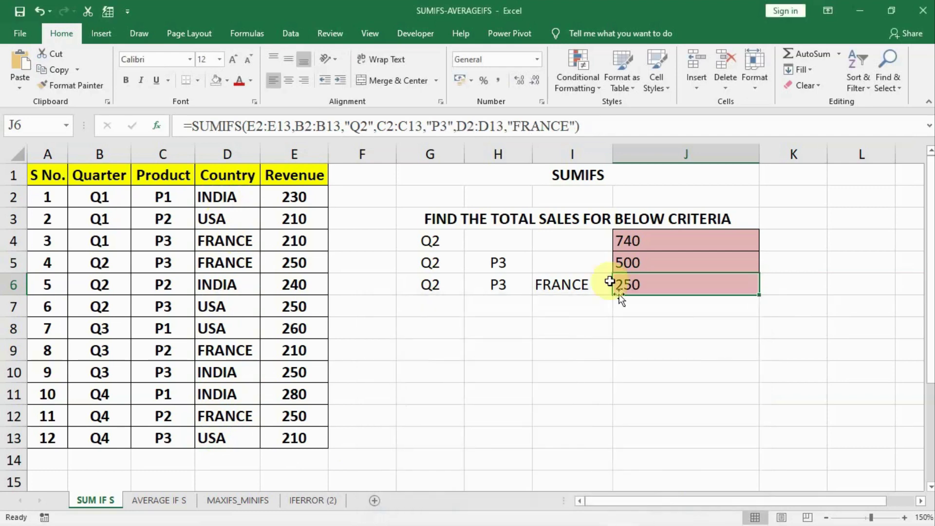